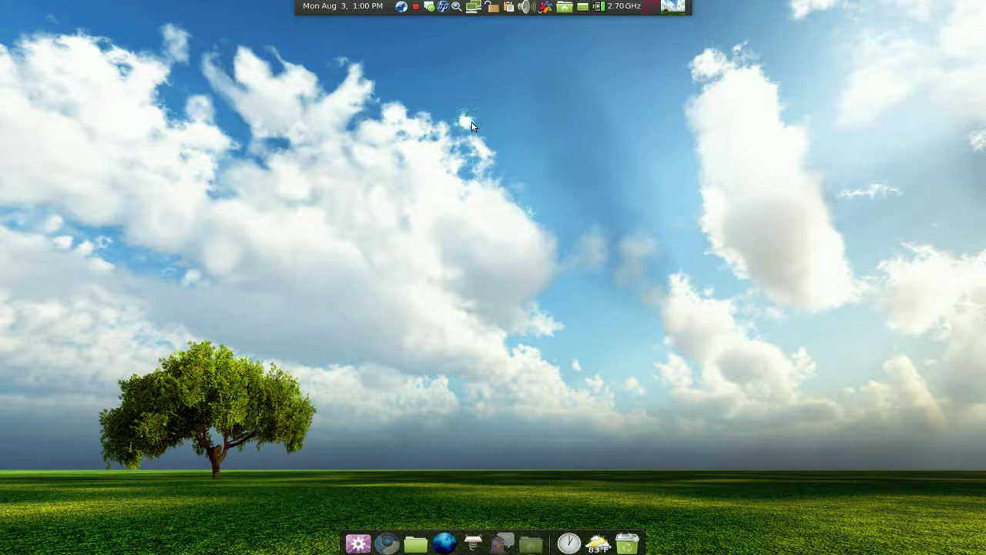
Step: Open Amarok, show its Cool Streams list and start the Afterhours.FM trance station
click(399, 7)
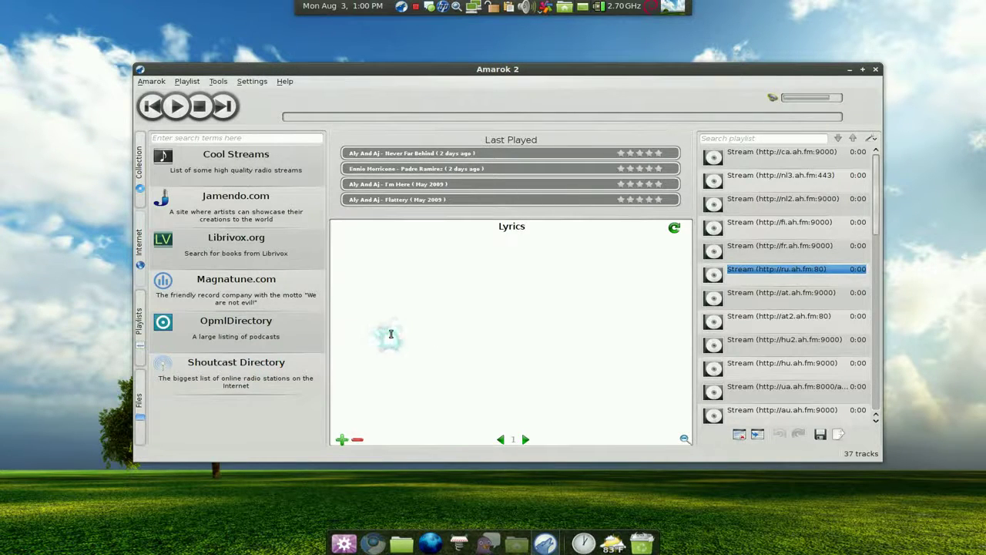
click(275, 170)
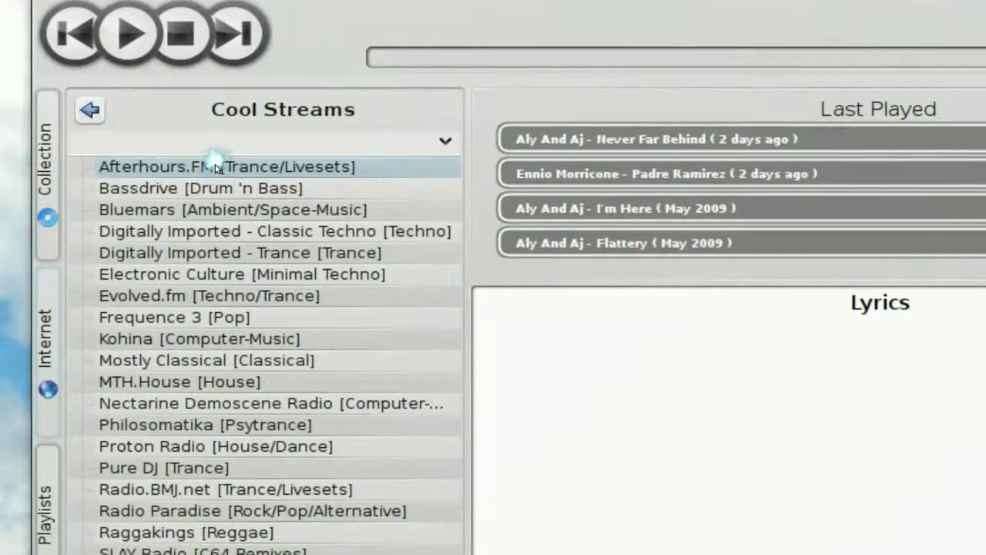
click(216, 166)
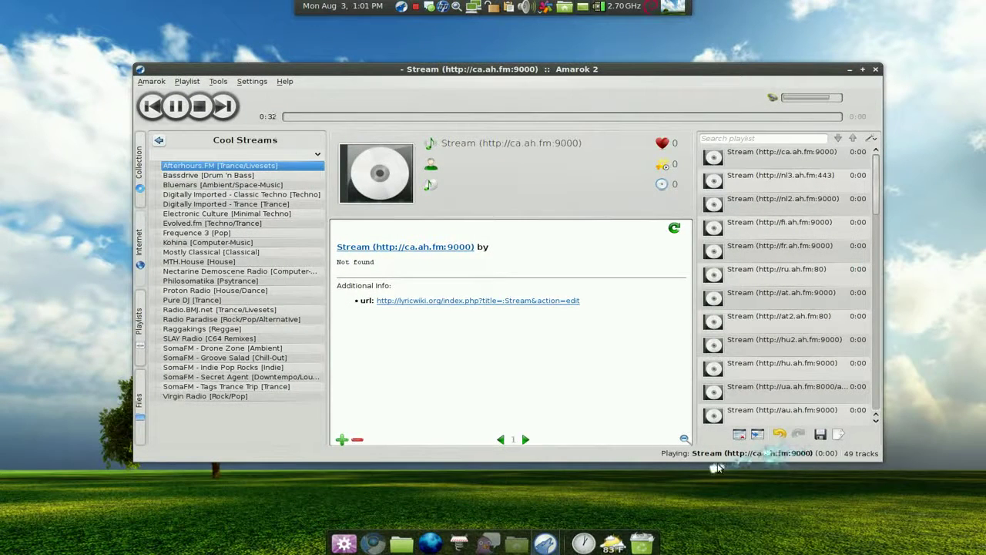
Step: Bring up the list of Amarok context applets that can be removed
click(357, 439)
Step: Remove the Lyrics applet from Amarok's context panel and add it back
click(373, 385)
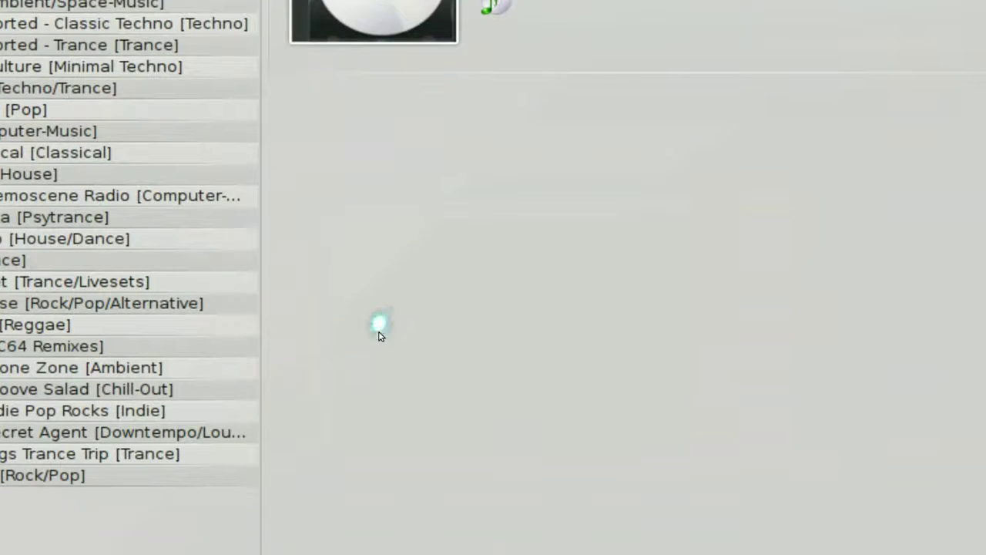
click(317, 507)
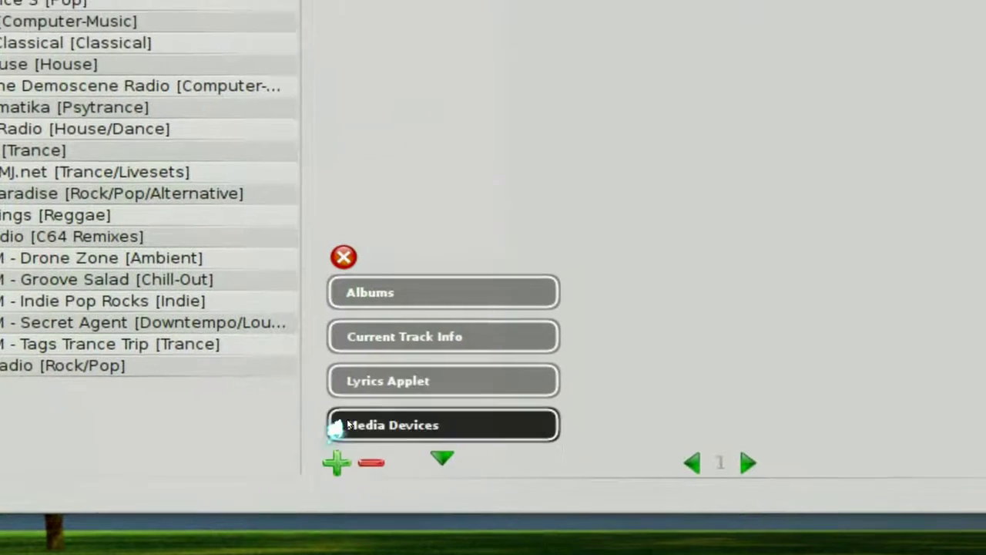
click(378, 394)
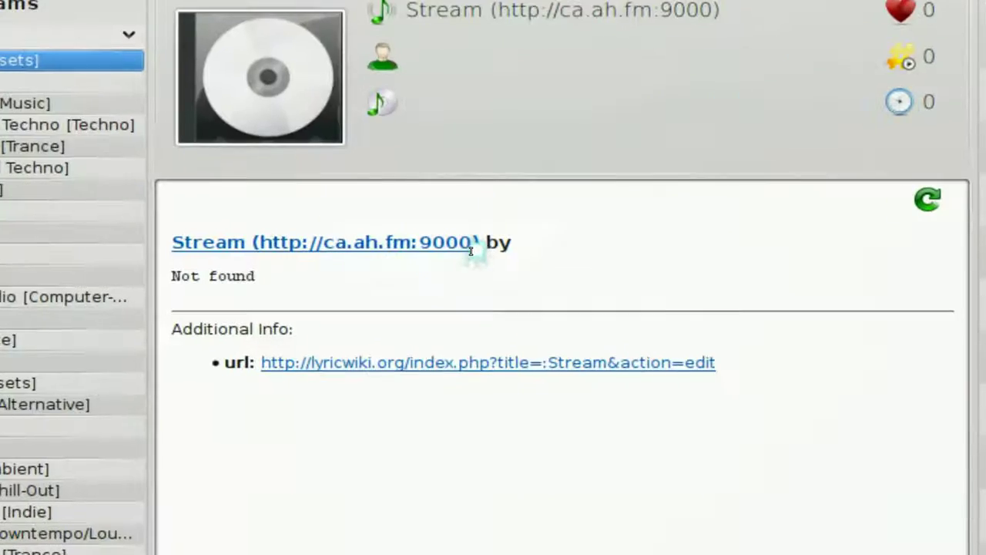
drag(473, 248, 263, 248)
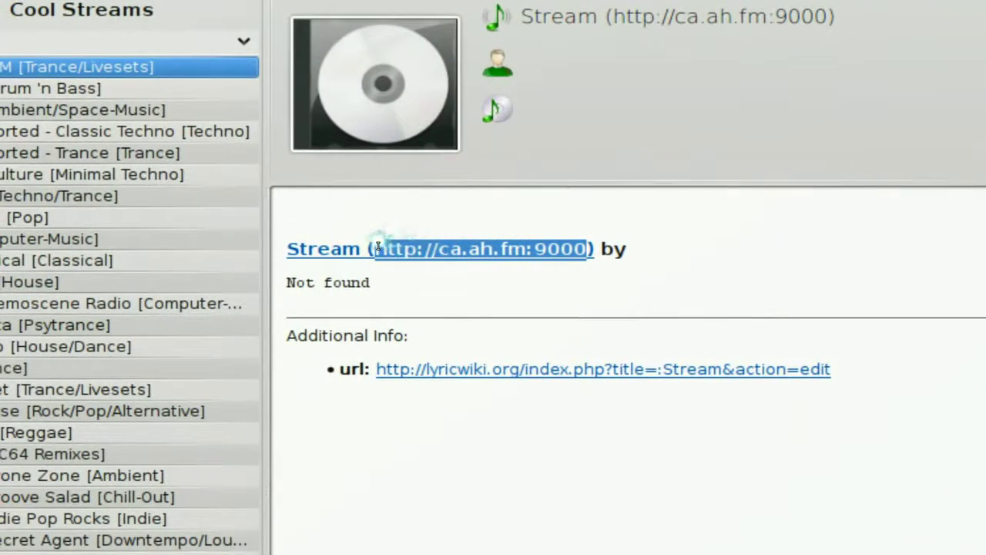
right_click(431, 253)
click(456, 267)
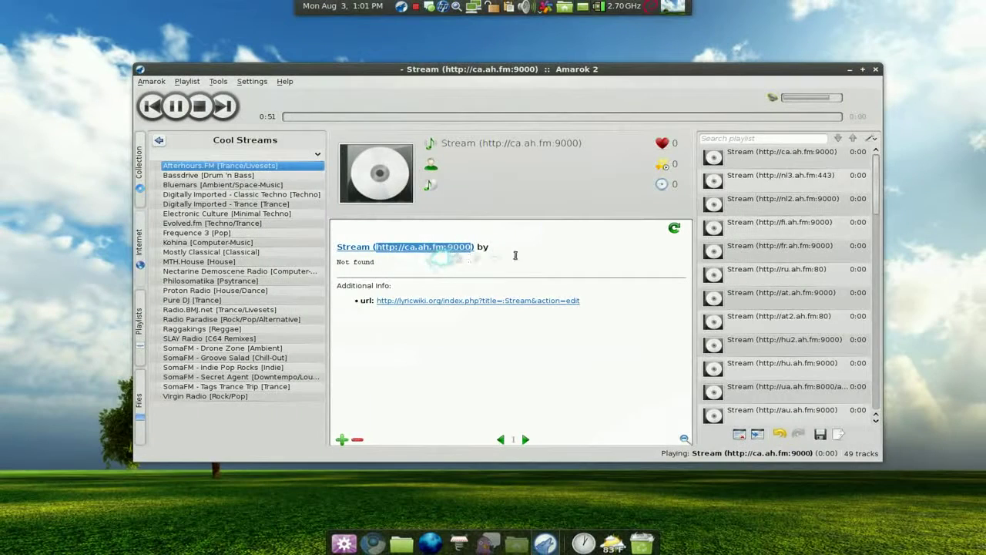
click(599, 252)
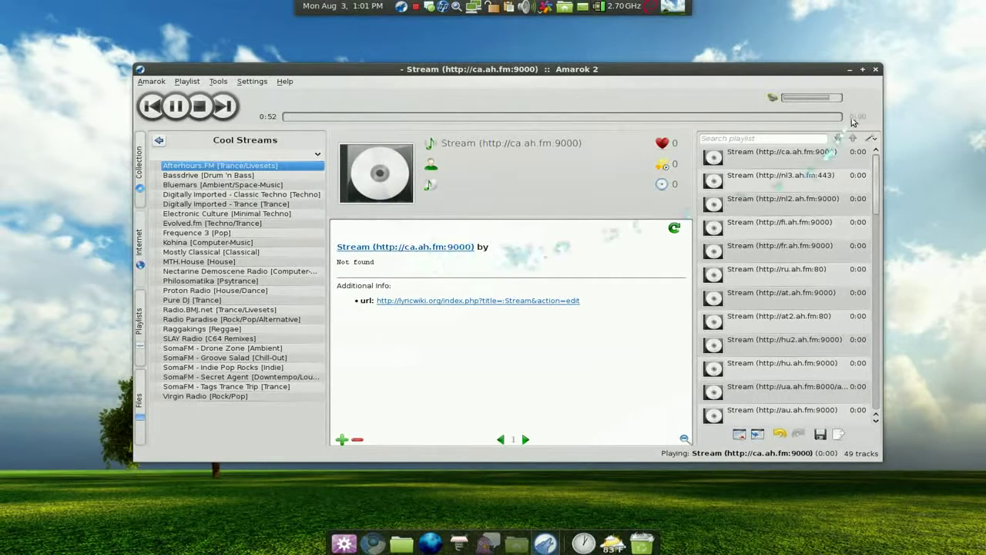
Step: Hide Amarok and launch KStreamRipper through GNOME Do with 'kst'
click(849, 69)
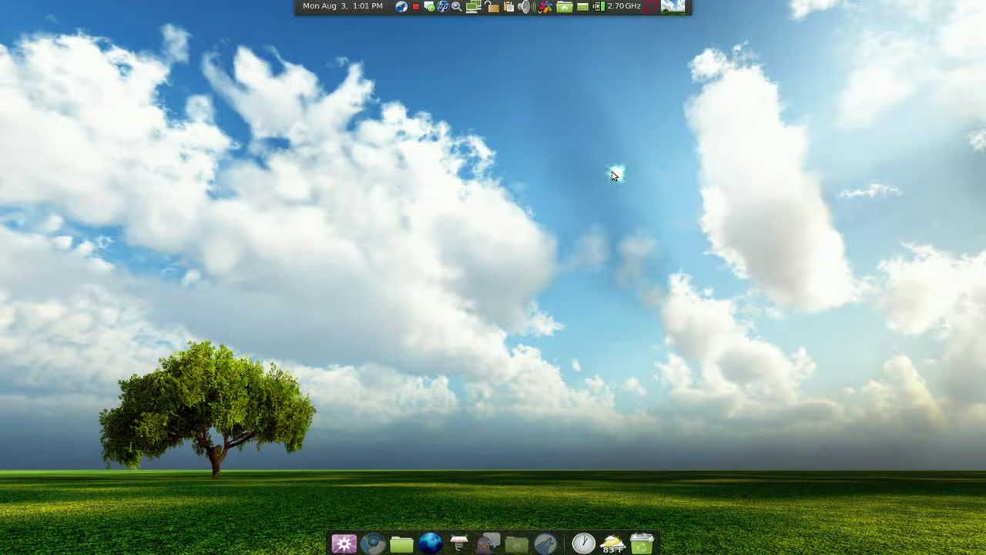
key(super+space)
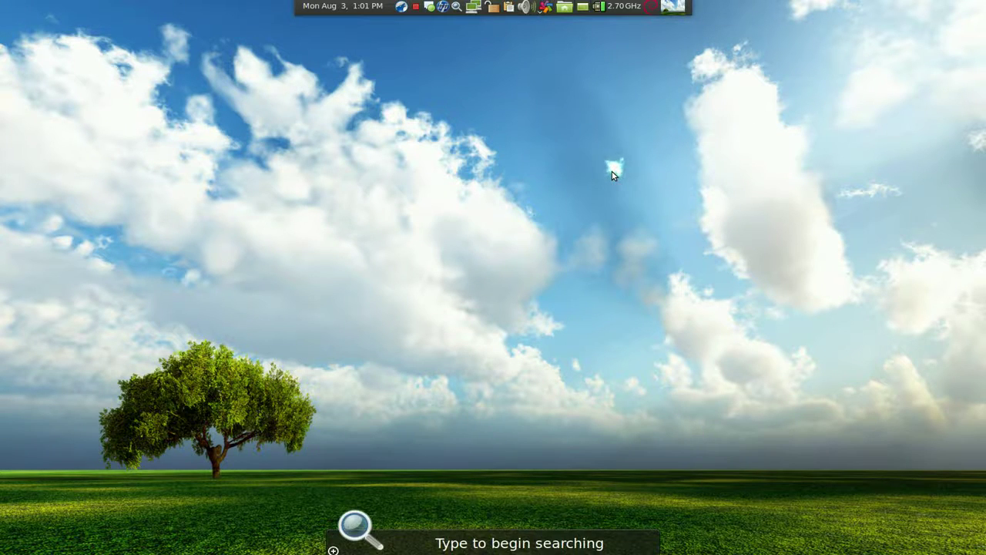
text(kst)
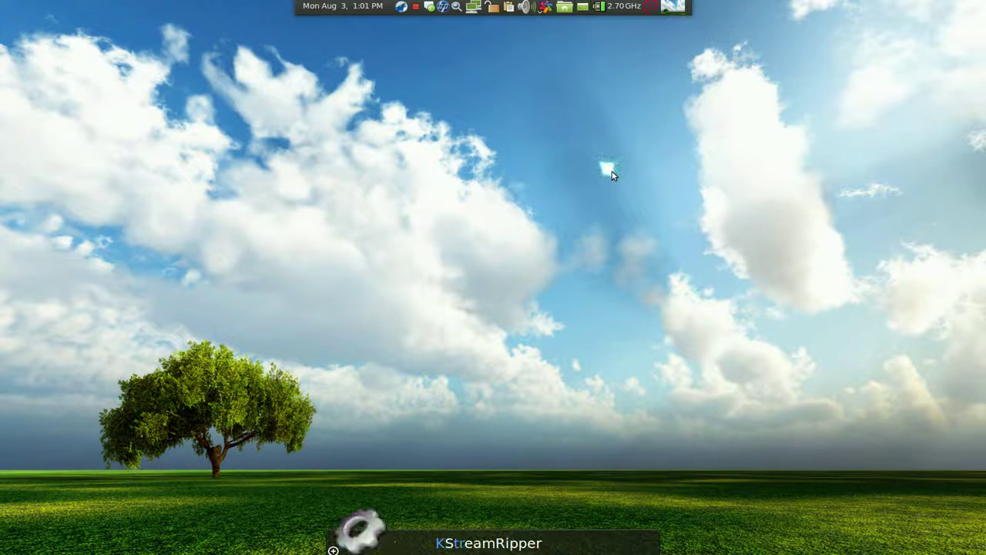
key(Return)
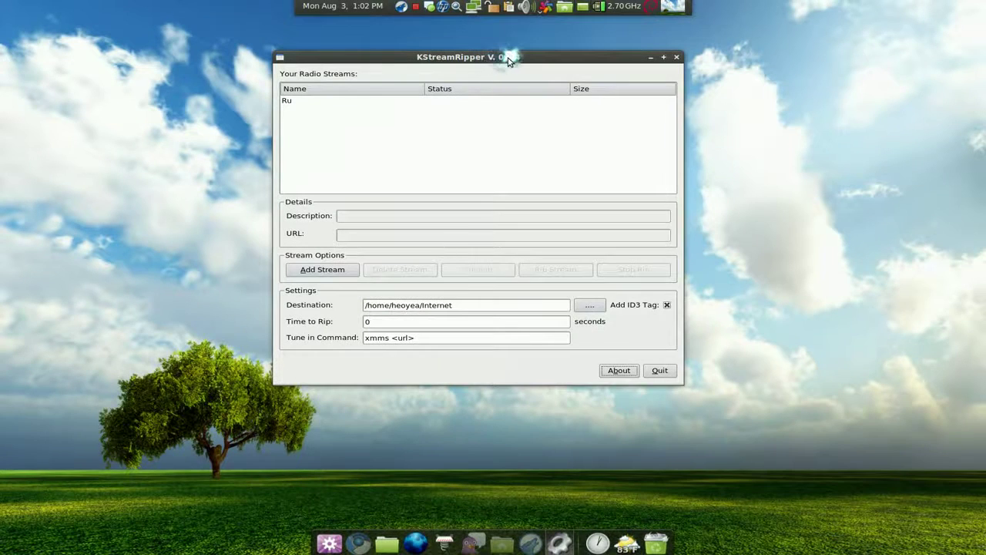
drag(510, 55, 533, 87)
Step: Delete the old Ru stream and open the Add Stream dialog
click(406, 135)
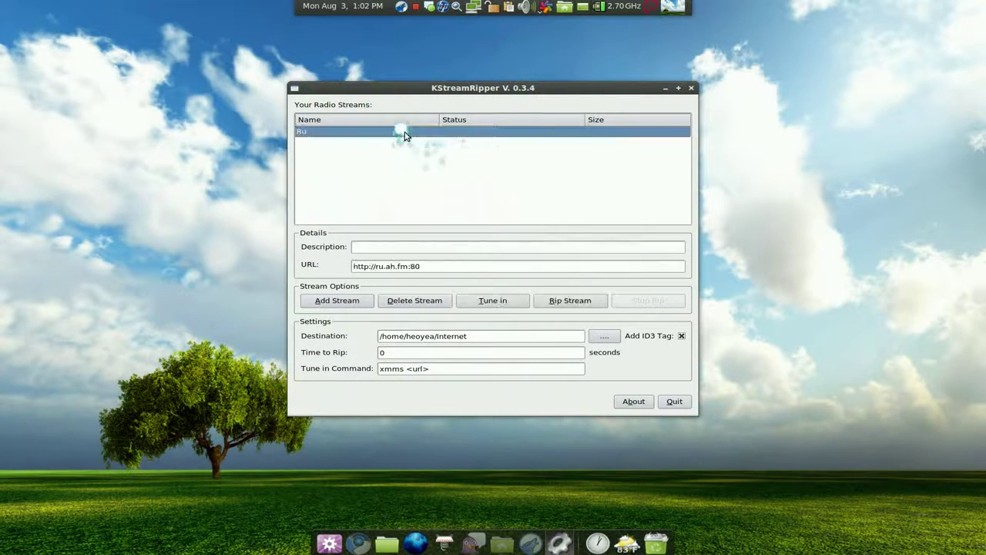
click(424, 301)
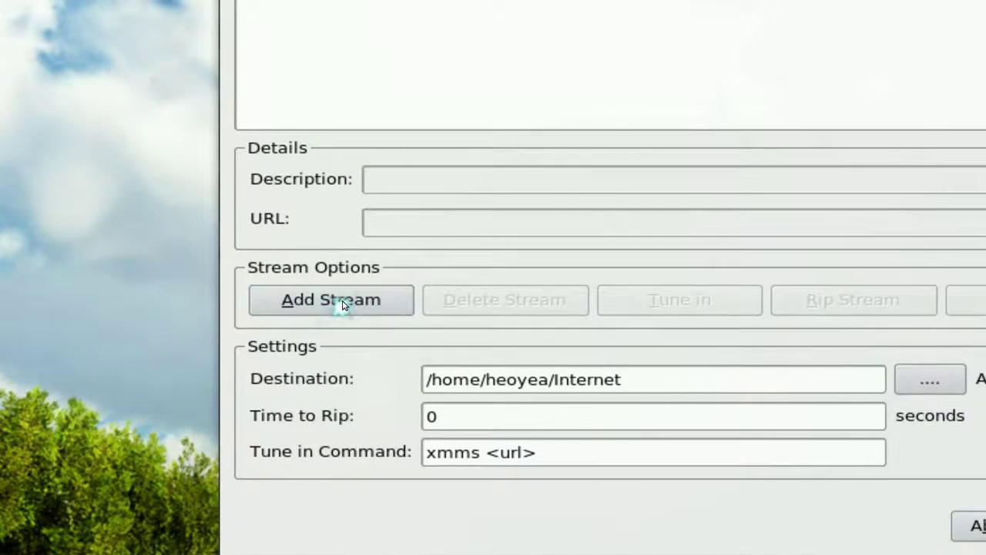
click(343, 304)
click(608, 152)
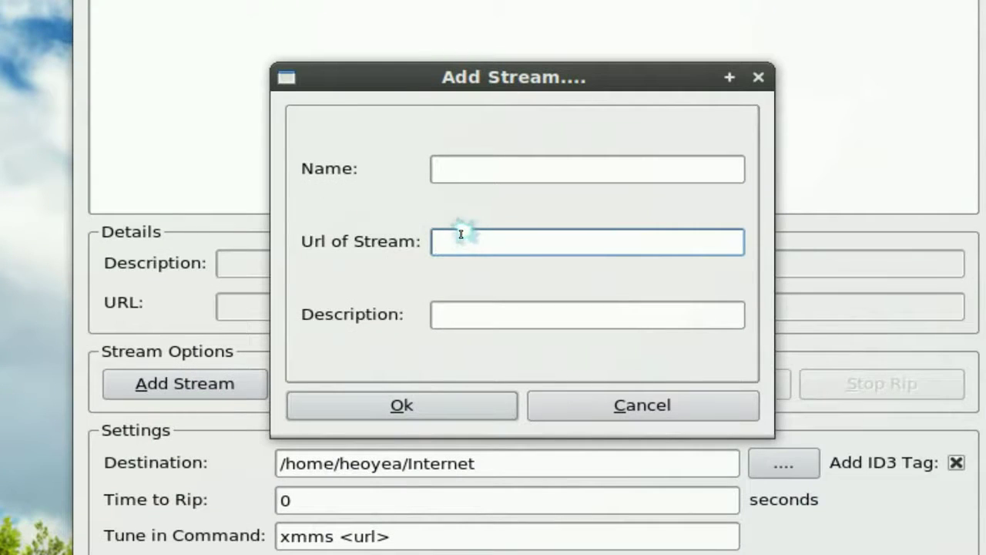
middle_click(461, 234)
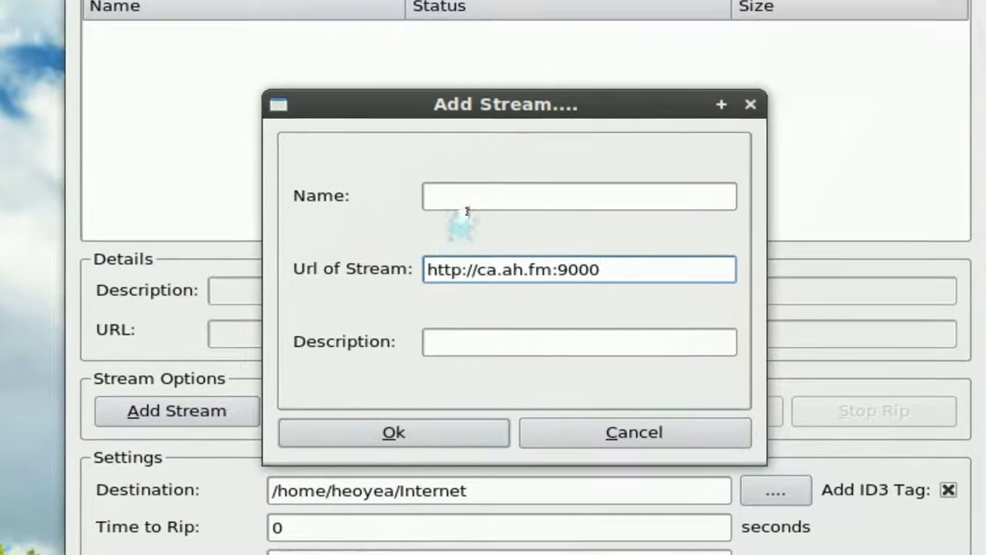
click(470, 176)
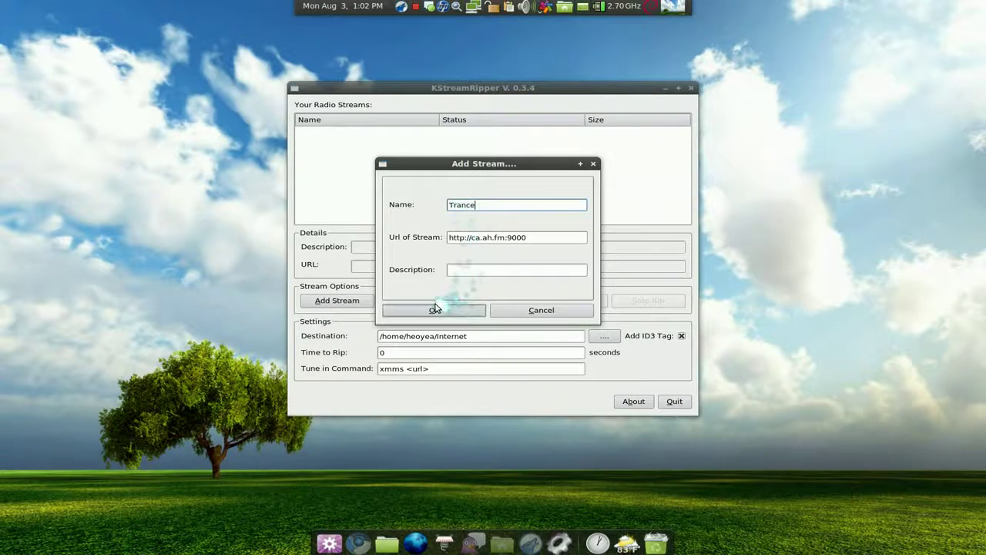
click(435, 309)
click(379, 131)
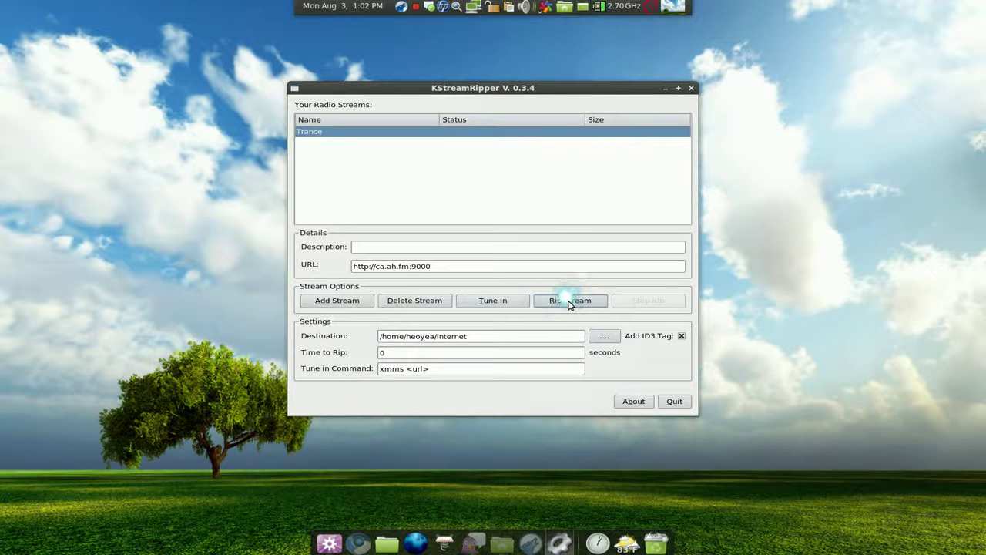
Step: Start ripping the Trance stream to /home/heoyea/Internet
click(571, 305)
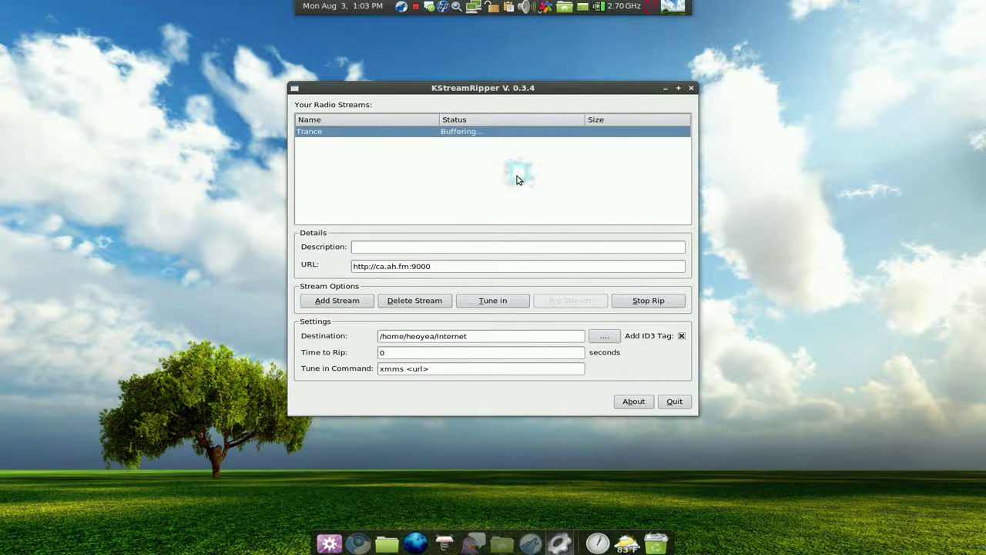
Step: Open the Internet folder, hide KStreamRipper, and browse into AH-FM's incomplete folder
click(501, 544)
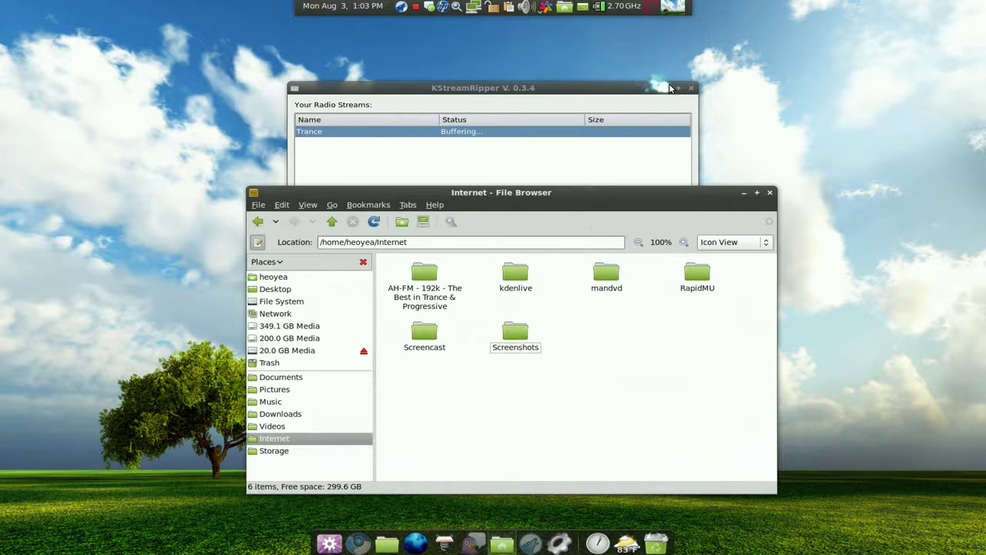
click(665, 88)
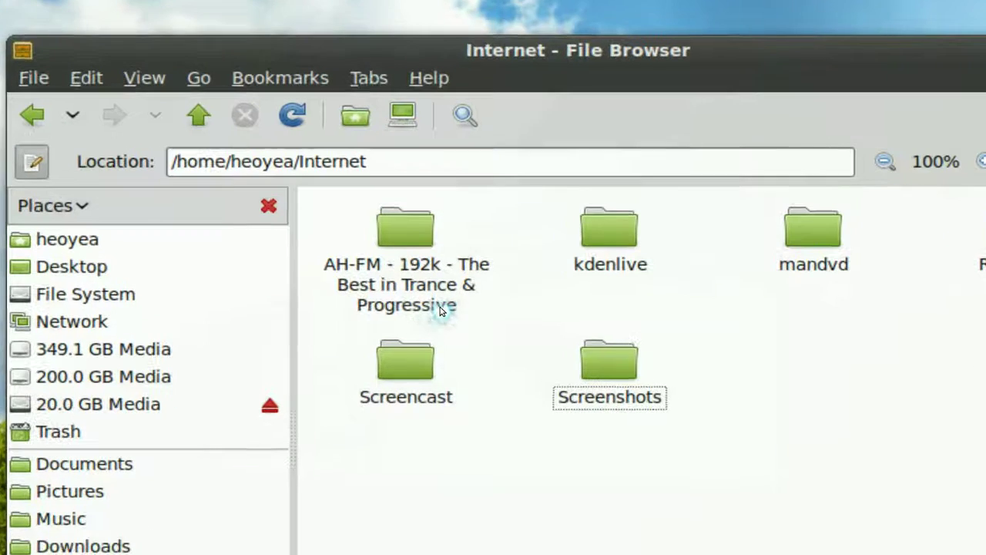
double_click(436, 305)
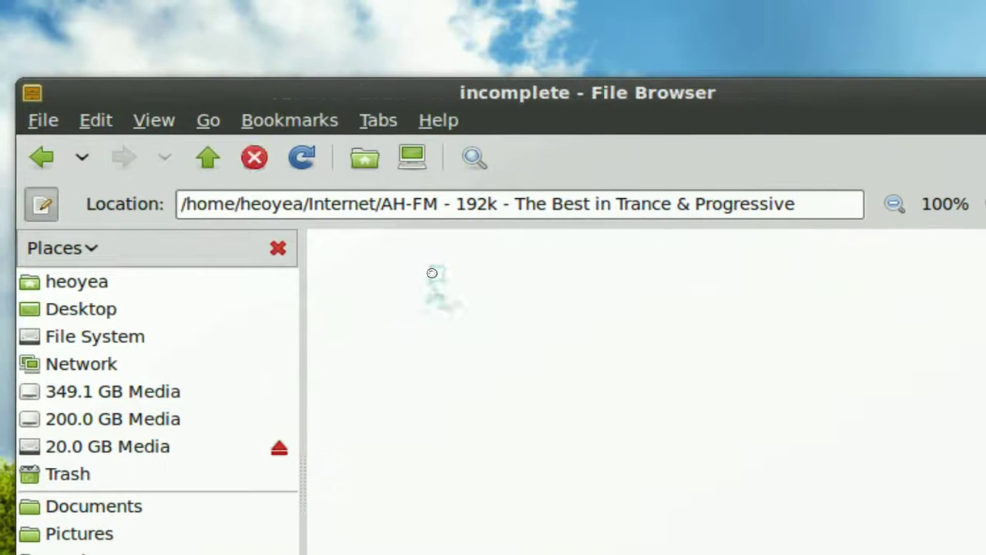
click(422, 339)
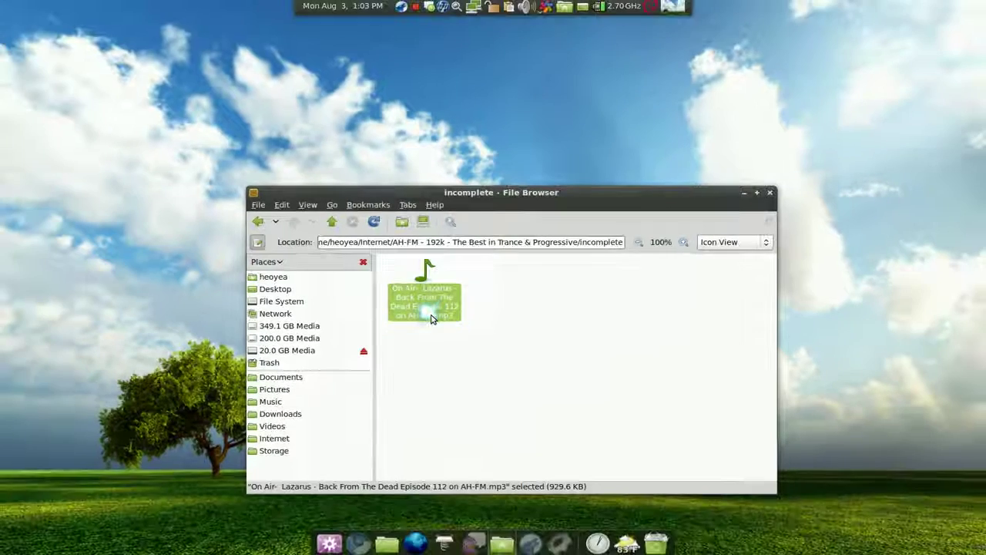
Step: Check the growing 'Back From The Dead Episode 112' mp3, then minimize the File Browser
drag(432, 318, 673, 554)
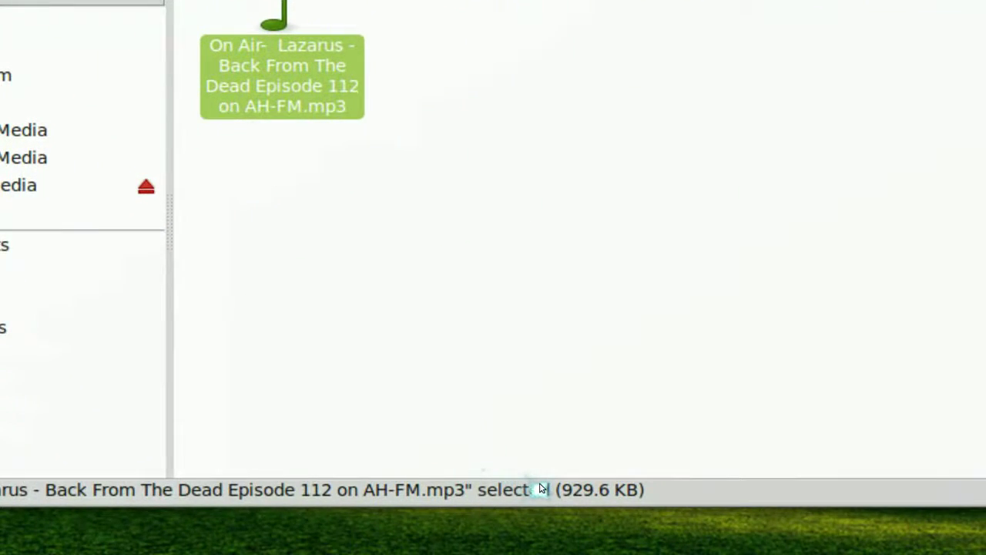
drag(542, 488, 507, 446)
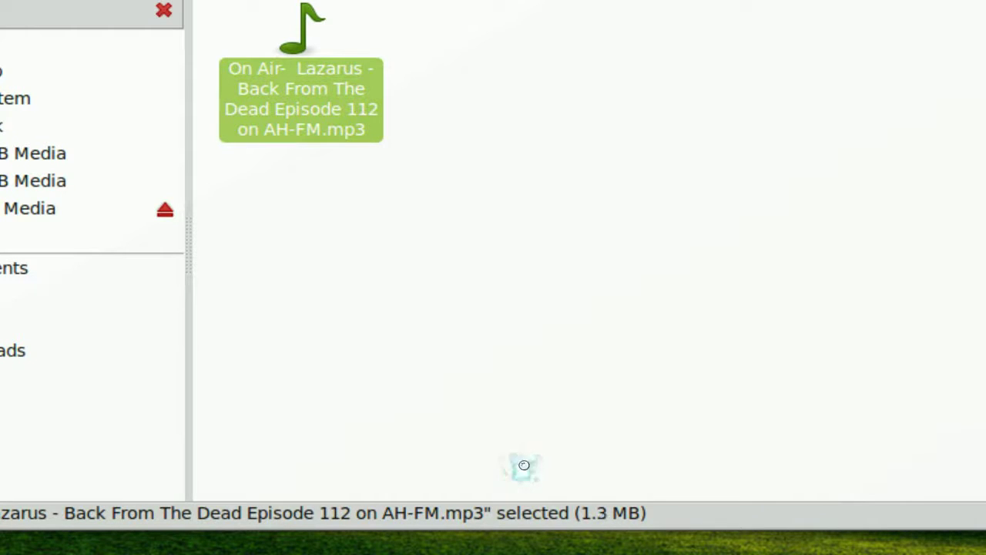
click(526, 469)
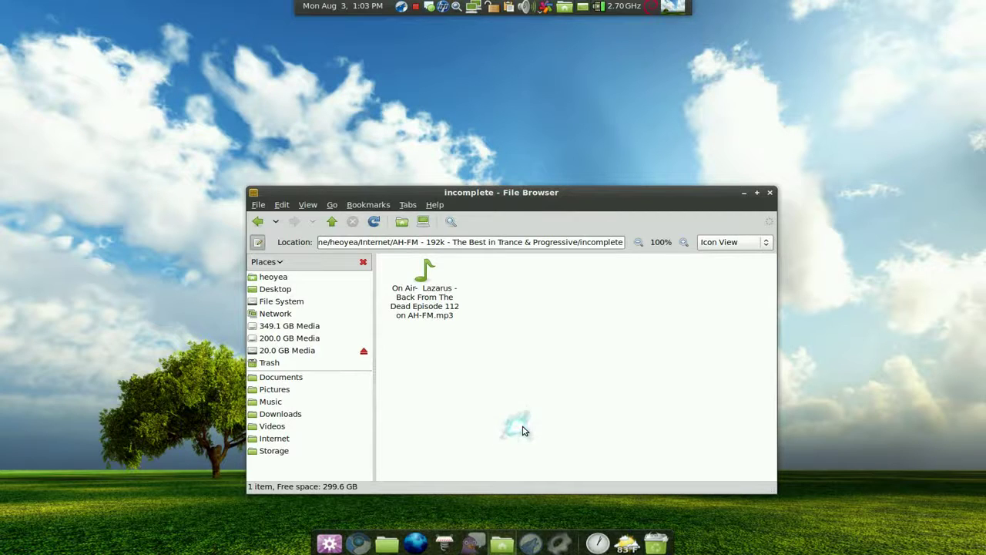
click(744, 194)
Step: Restore KStreamRipper, review the Trance stream's ripping details, then minimize it again
click(560, 542)
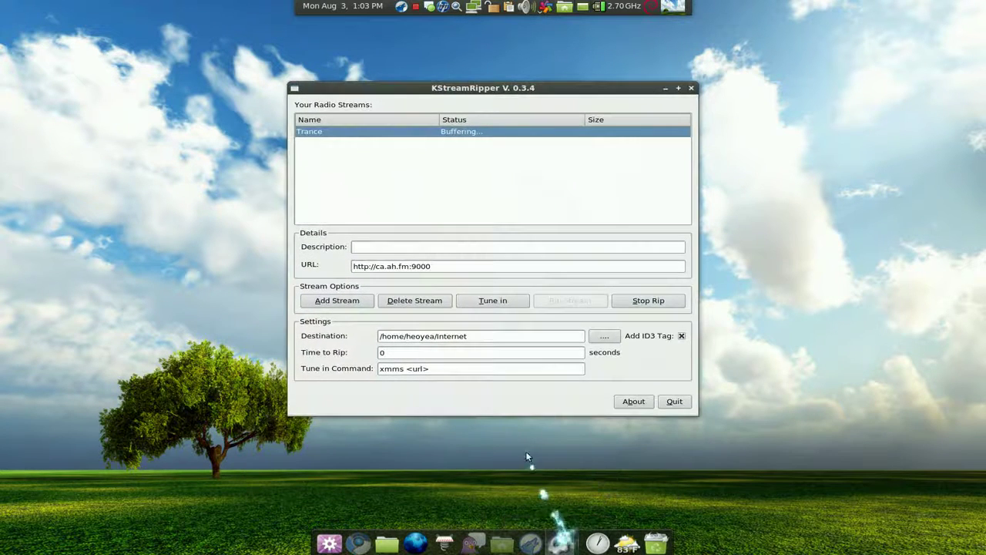
click(496, 217)
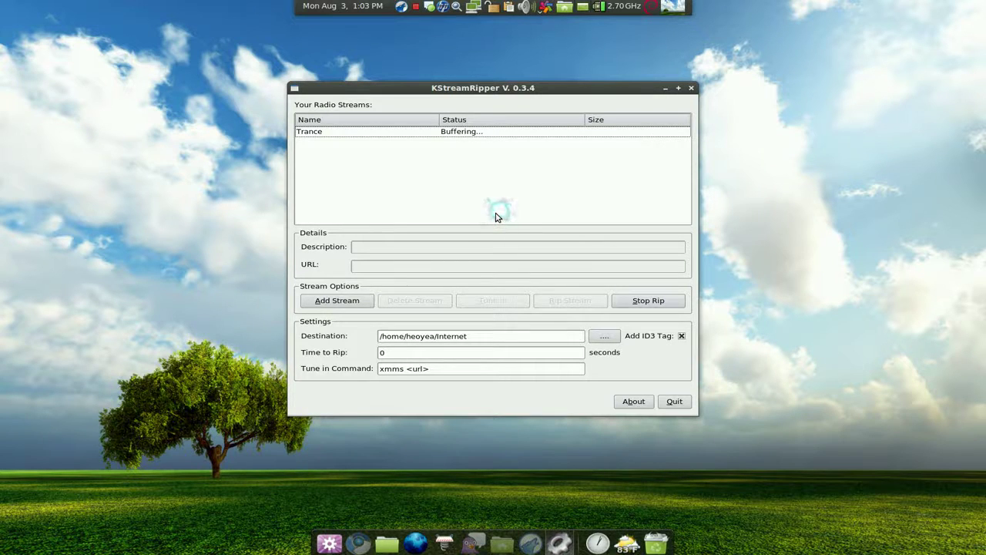
click(488, 132)
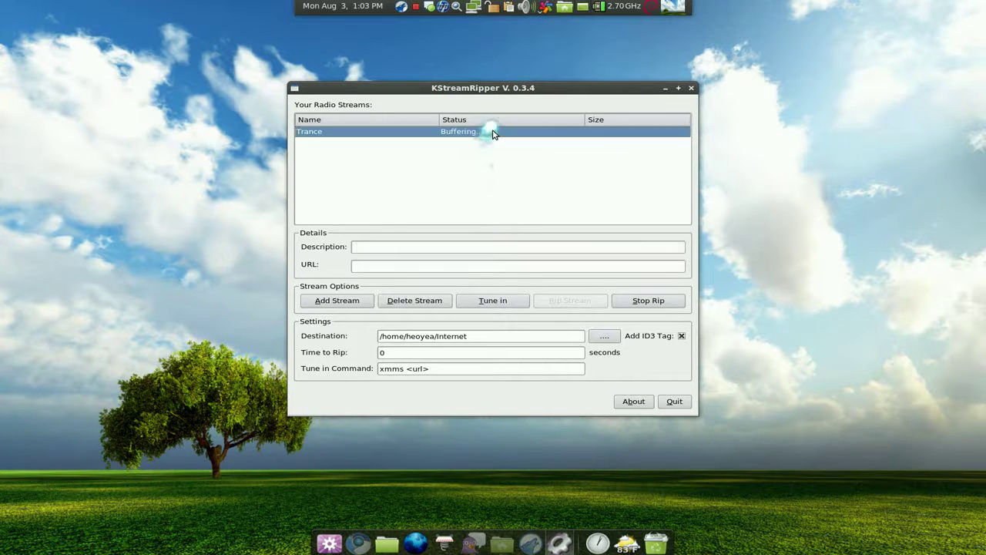
click(514, 175)
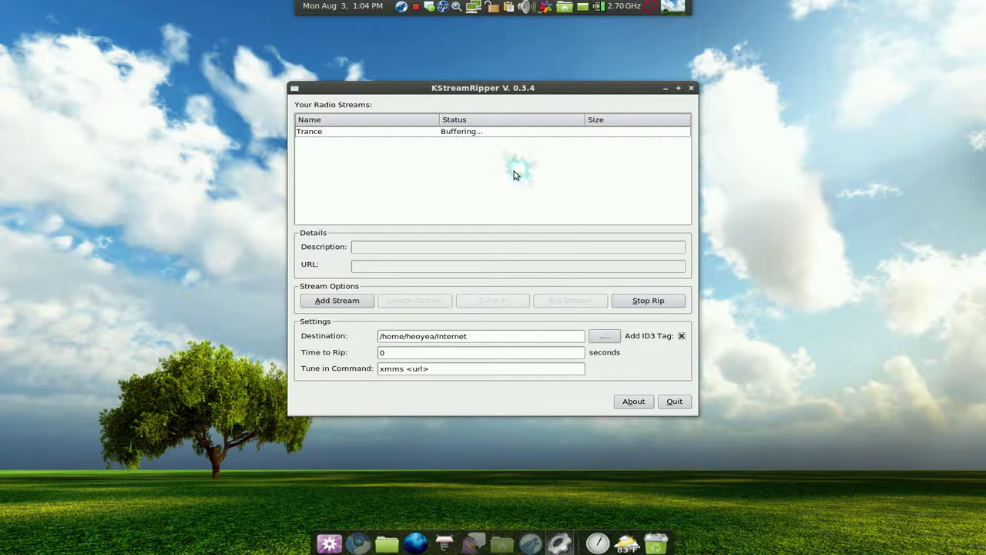
click(664, 88)
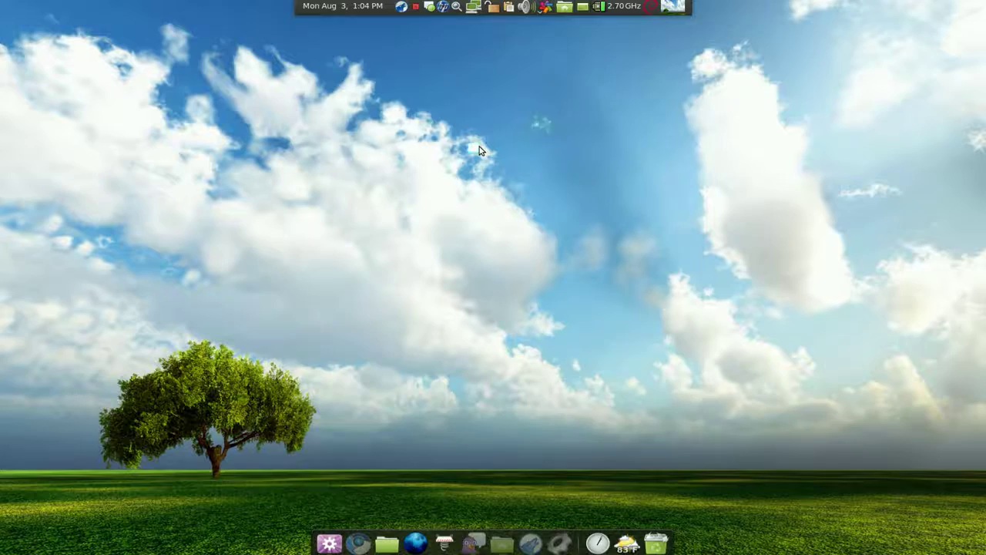